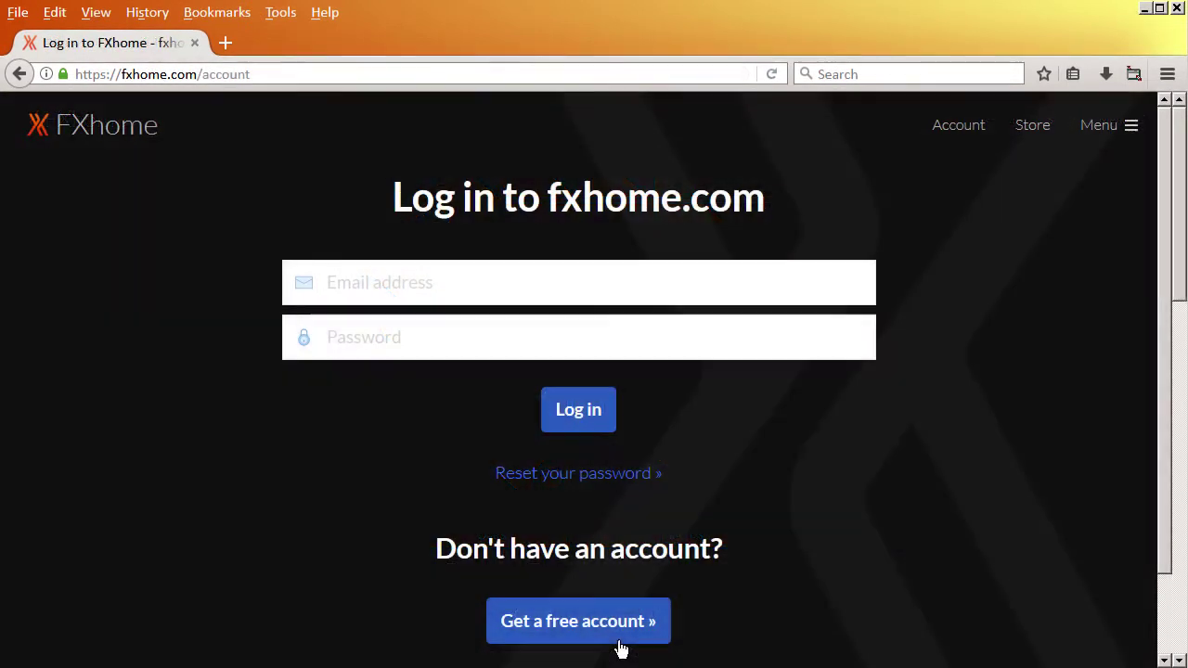
- Start registering a free FXhome account from the login page's 'Get a free account »' link
left_click(620, 648)
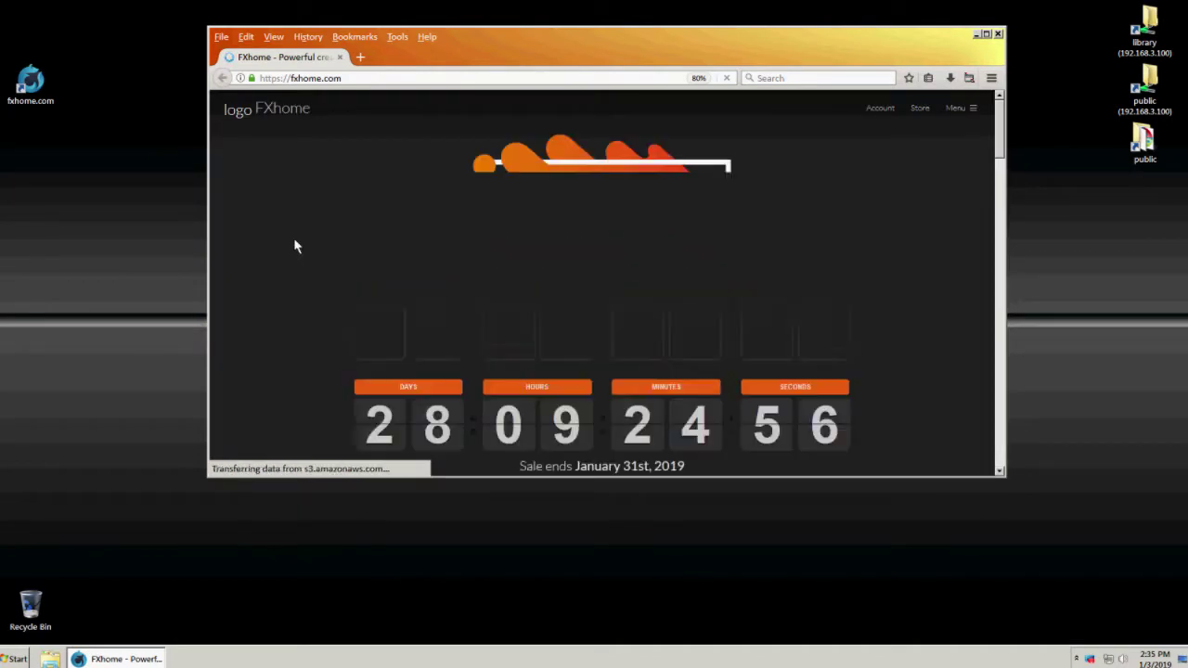
- Go to the HitFilm Express page, request the free download and share the offer on Twitter
left_click(973, 109)
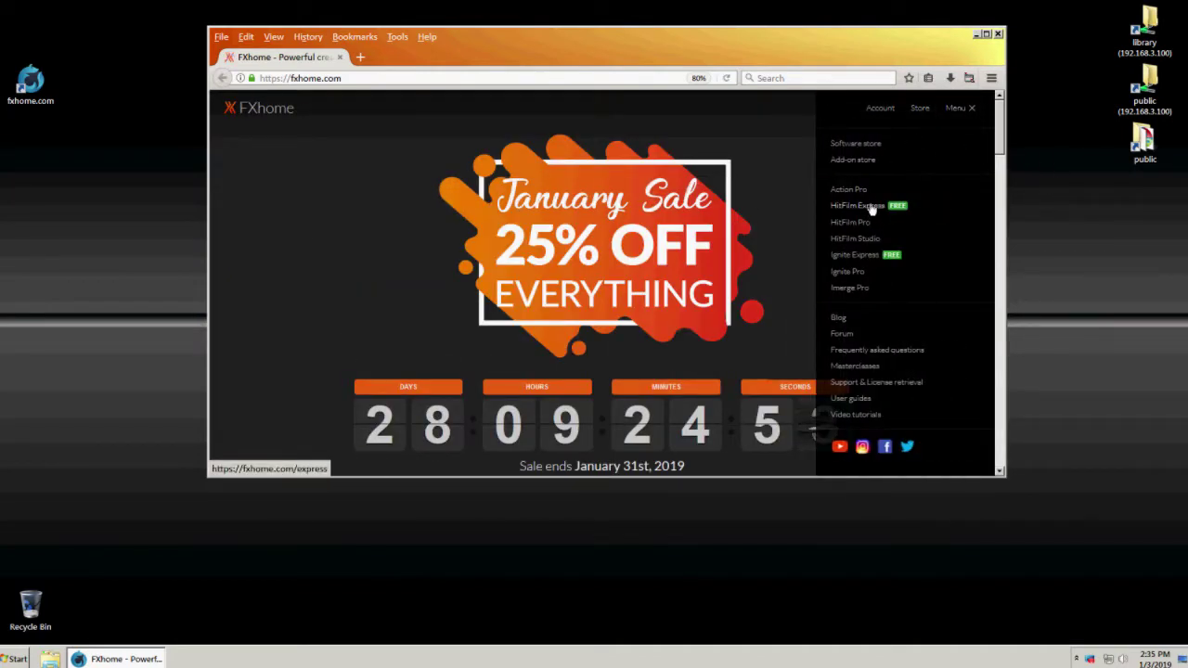
left_click(872, 210)
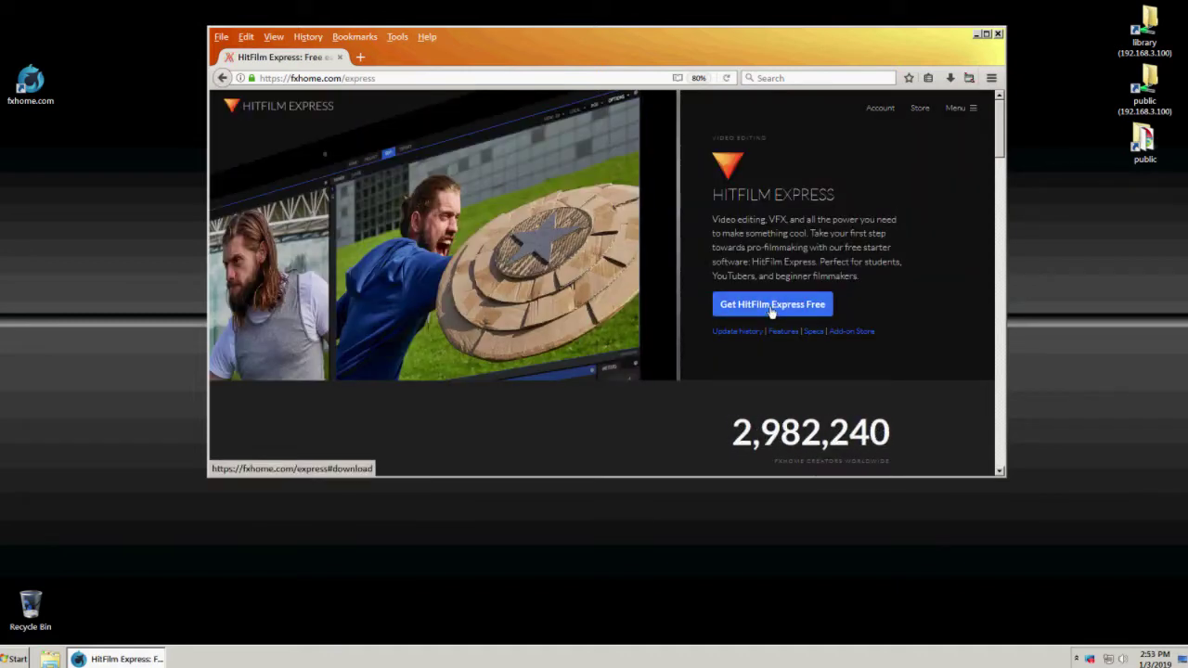
left_click(771, 306)
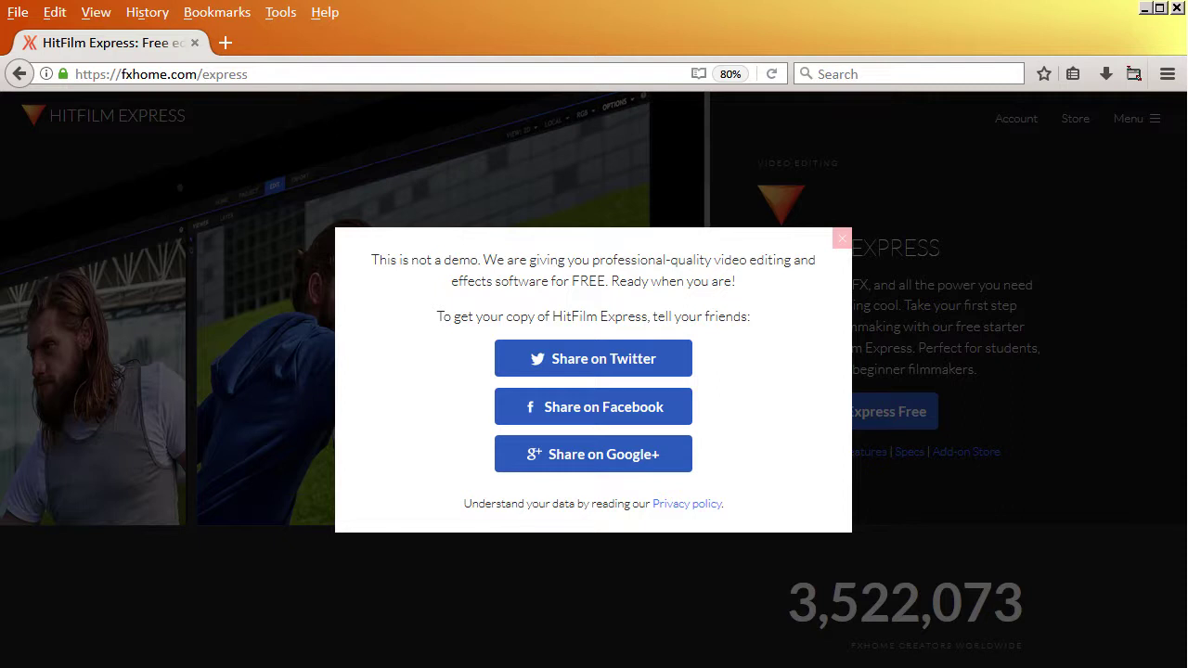
left_click(506, 362)
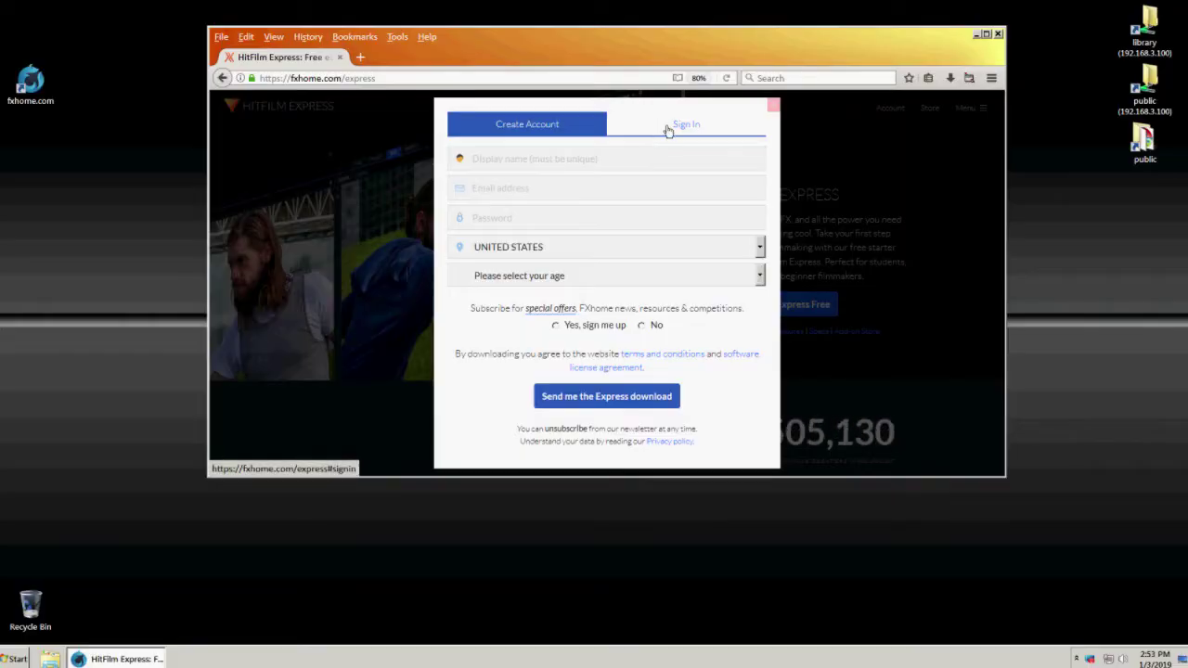
- Sign in with the existing FXhome account, decline newsletters, and request the download
left_click(665, 124)
left_click(552, 183)
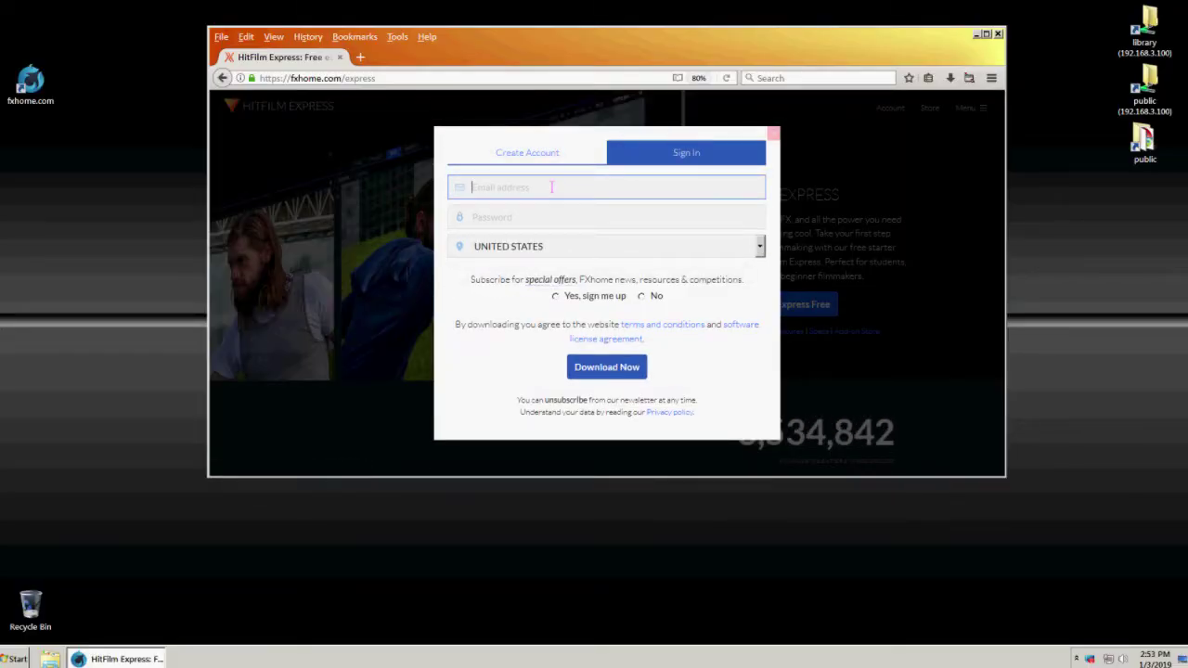
key("Tab")
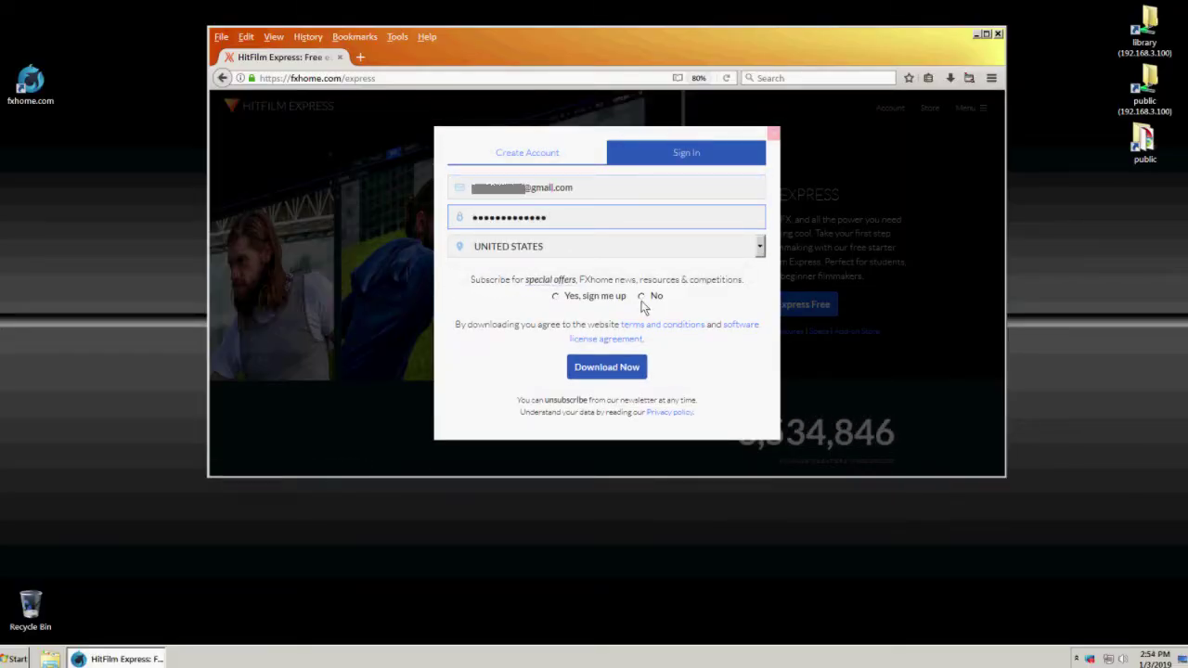
left_click(641, 296)
left_click(607, 368)
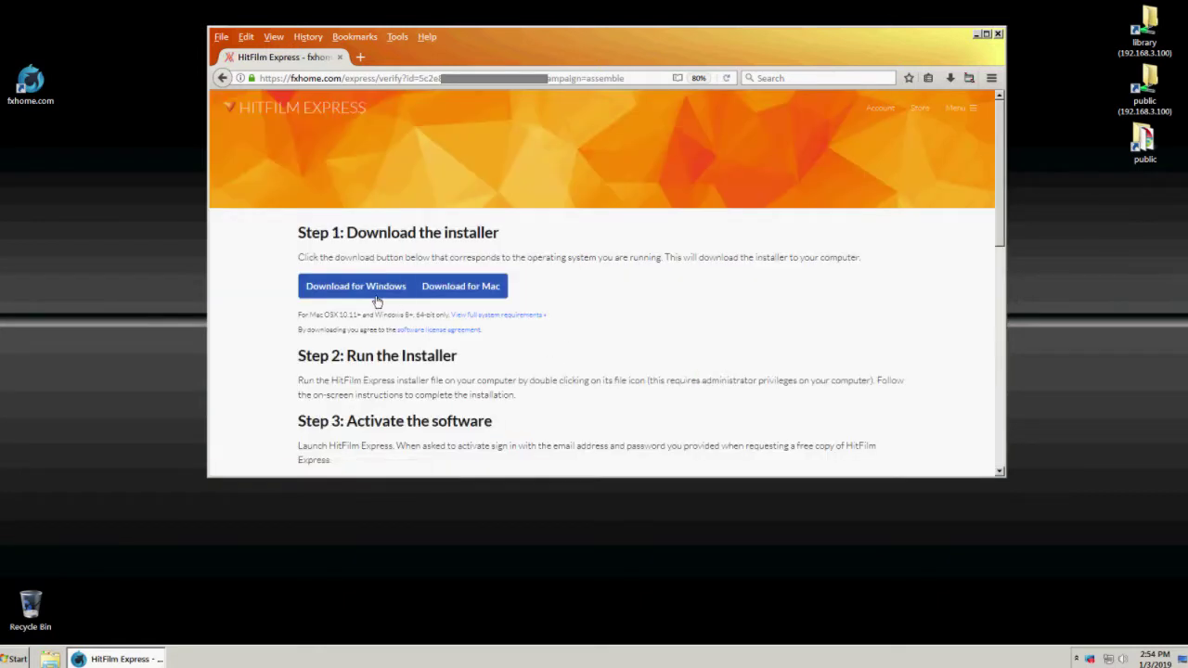
- Save the HitFilm Express Windows installer to the Downloads folder
left_click(372, 290)
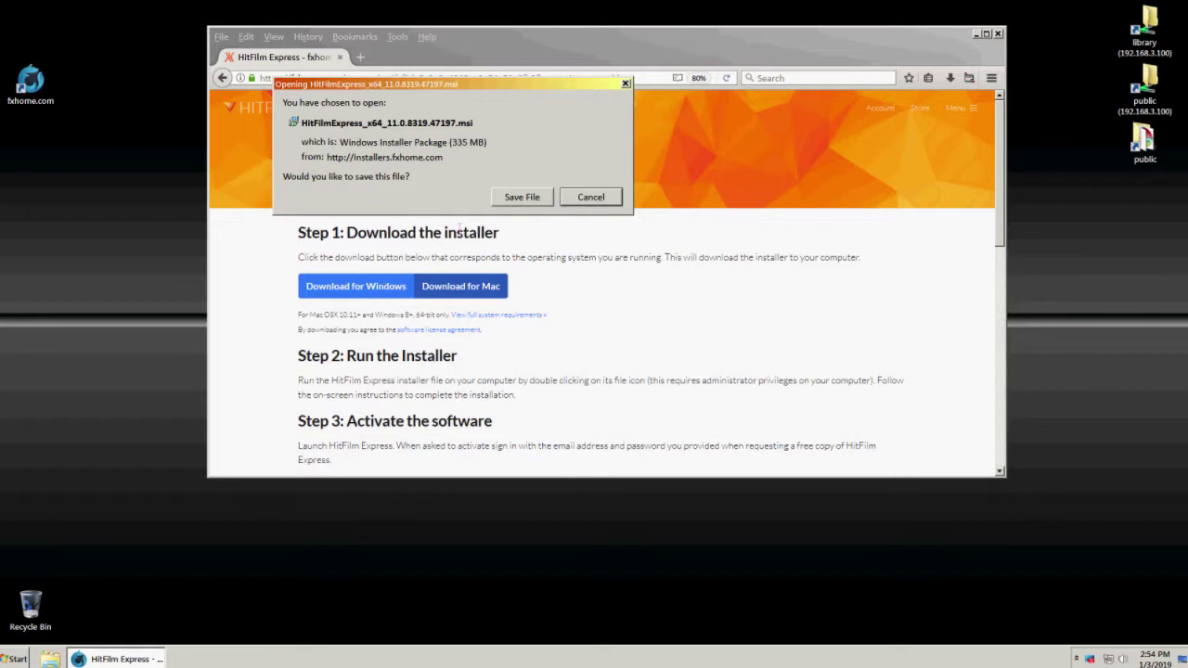
left_click(525, 197)
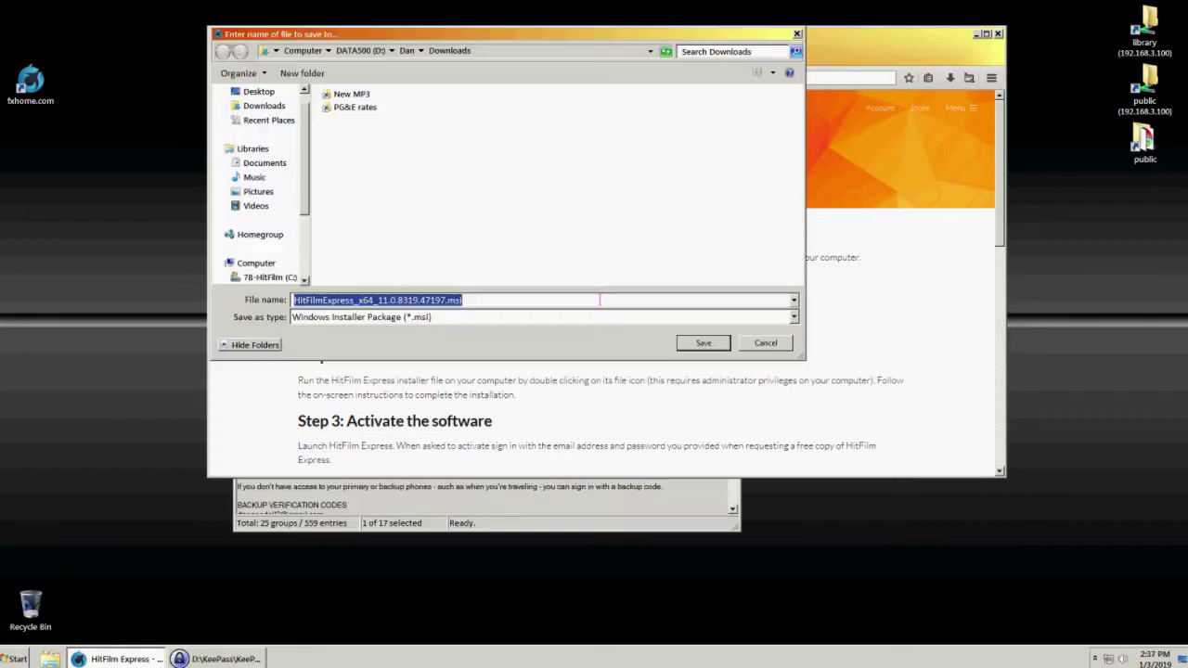
left_click(694, 348)
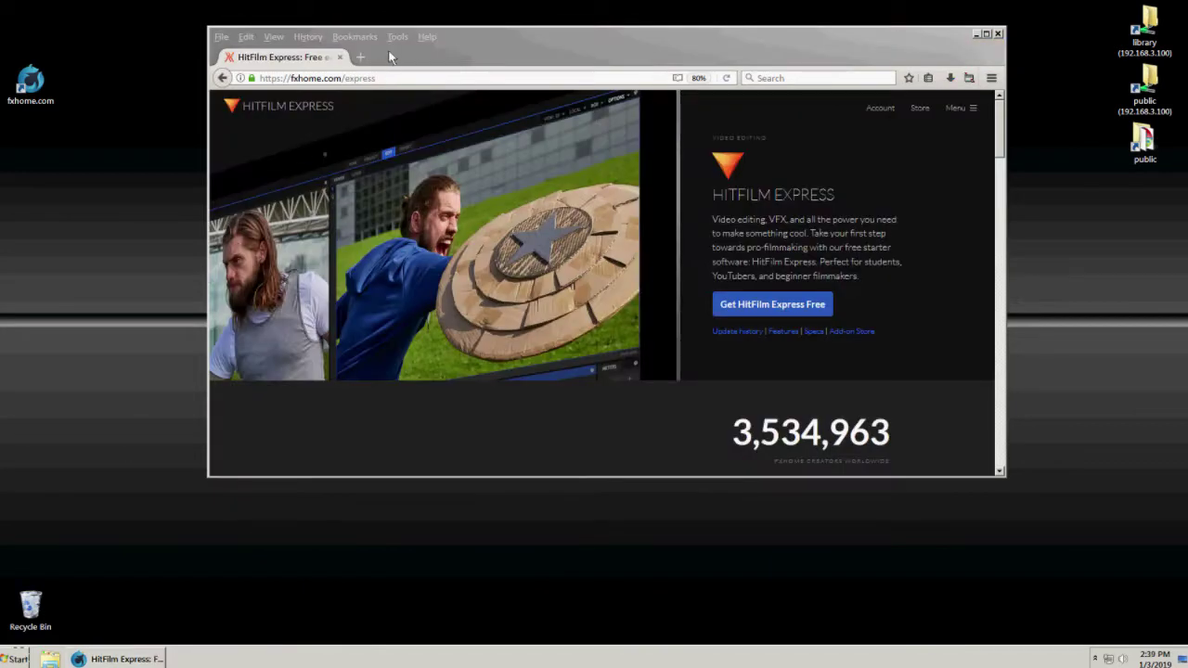
- Copy the .msi from the Downloads library onto the desktop, then select the account's serial code
left_click(397, 37)
left_click(413, 55)
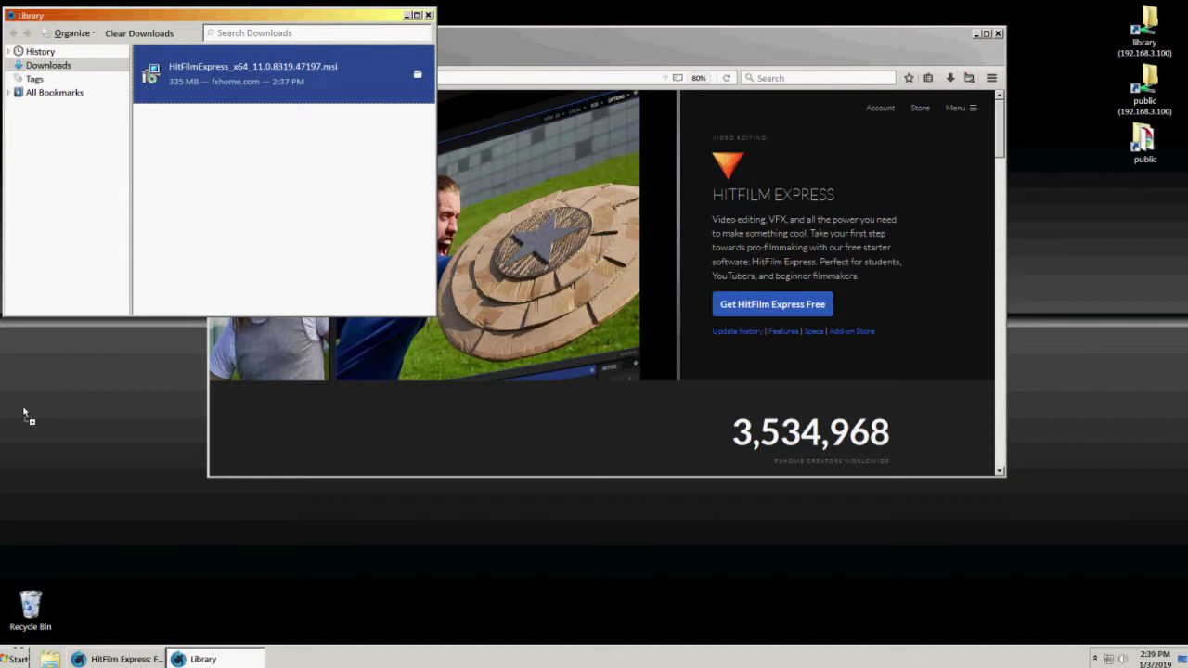
left_click_drag(25, 469, 26, 470)
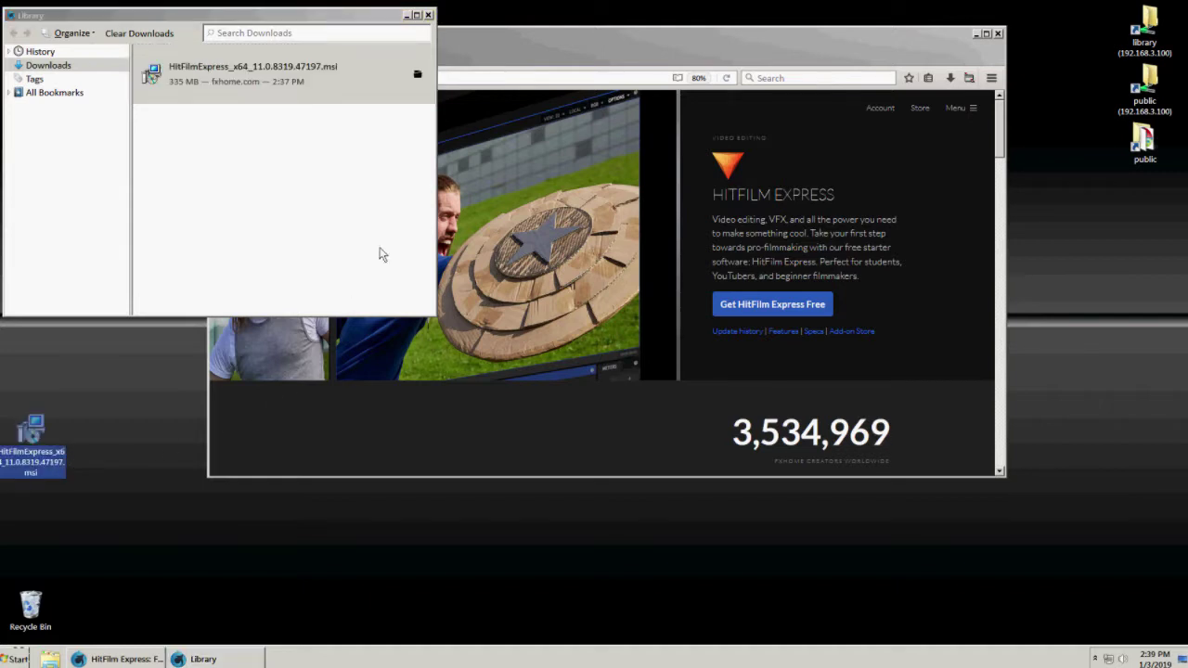
left_click(428, 16)
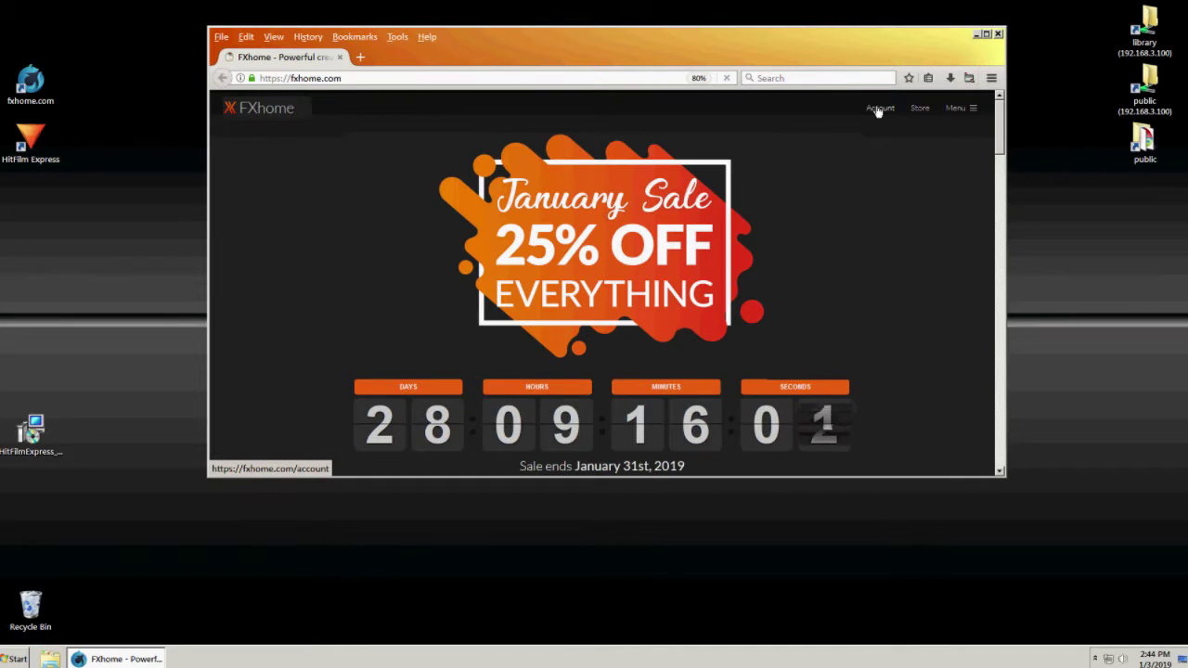
left_click(879, 108)
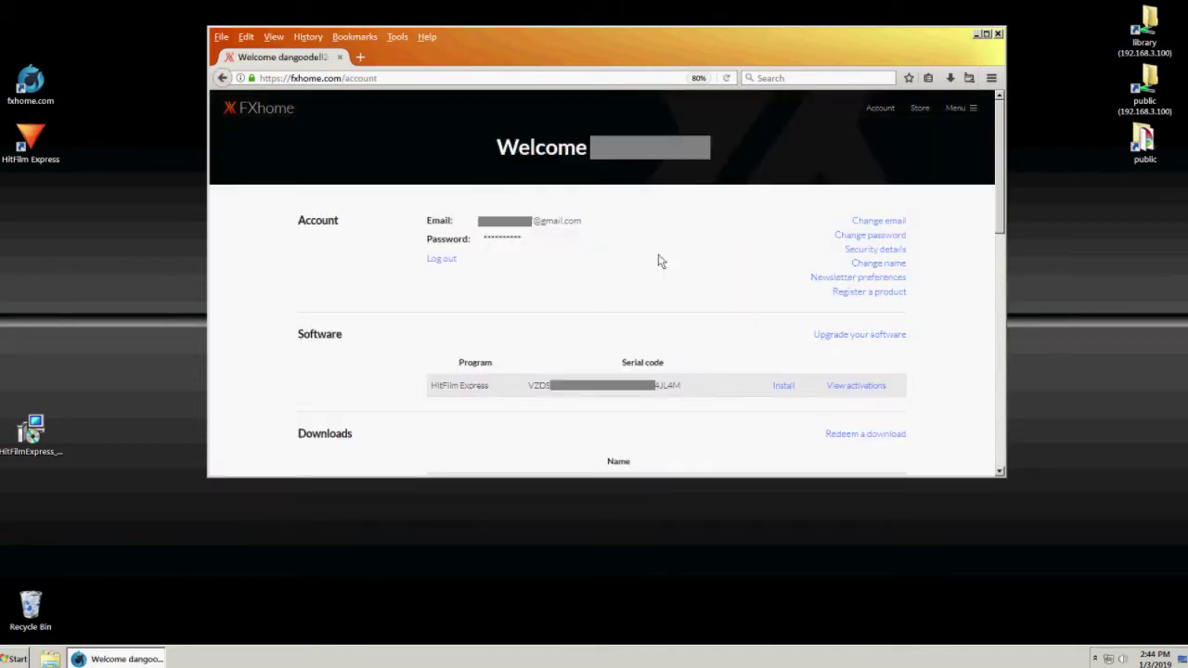
double_click(674, 386)
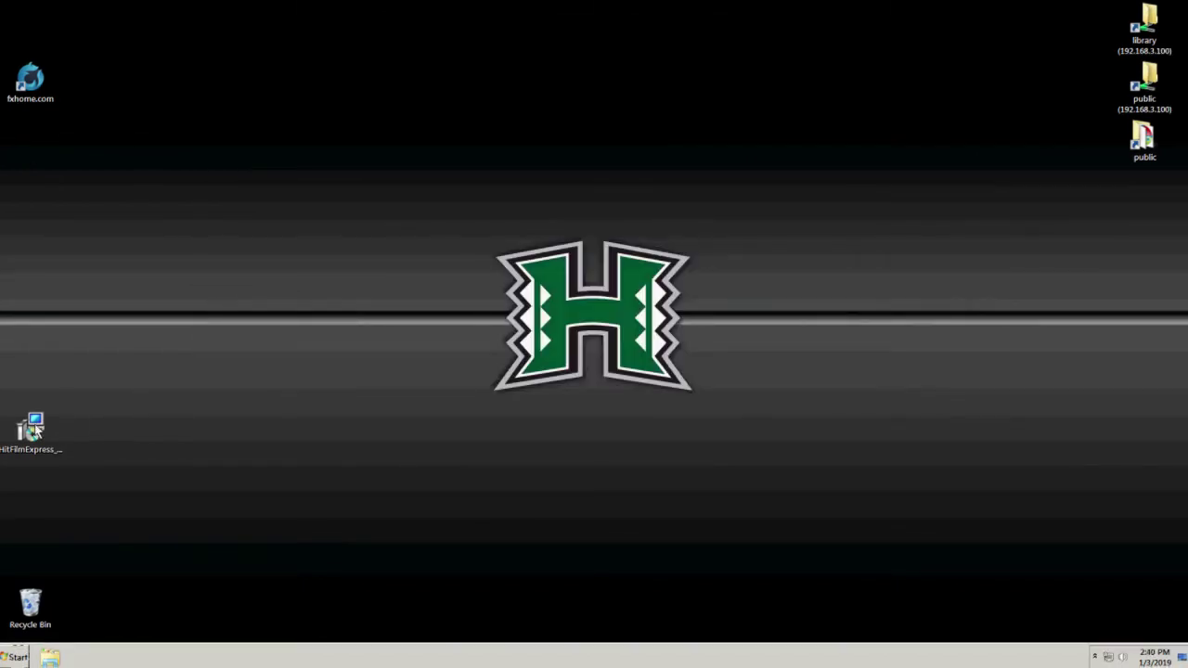
- Run the HitFilm Express .msi installer and accept the licence agreement
double_click(34, 431)
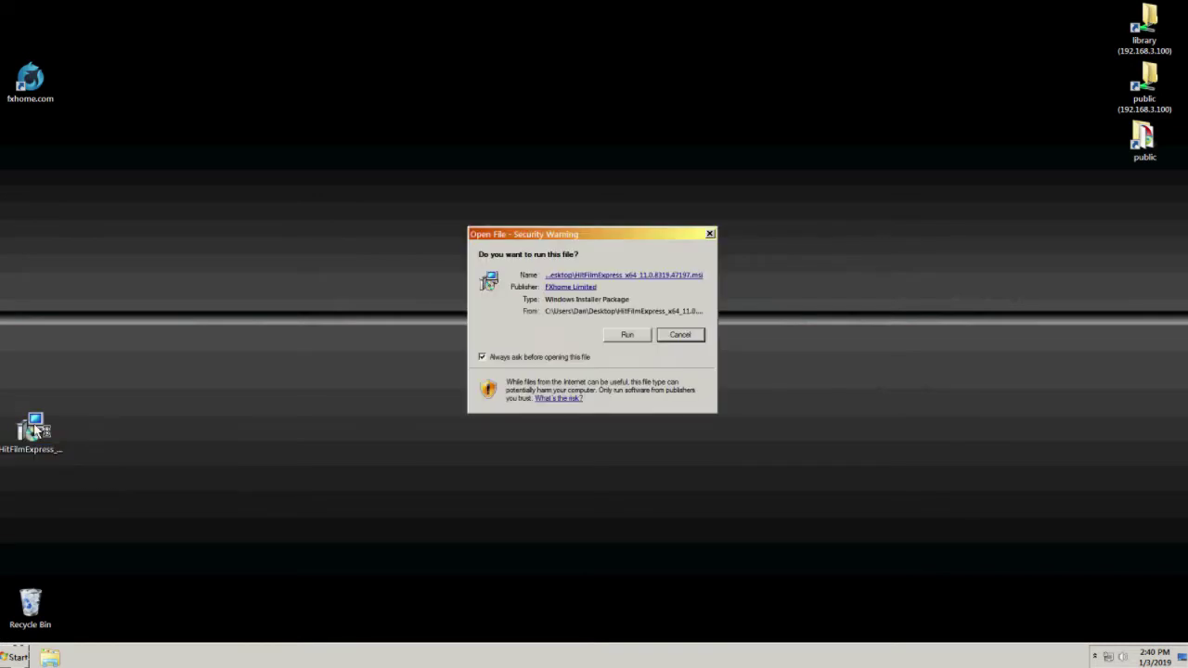
left_click(619, 334)
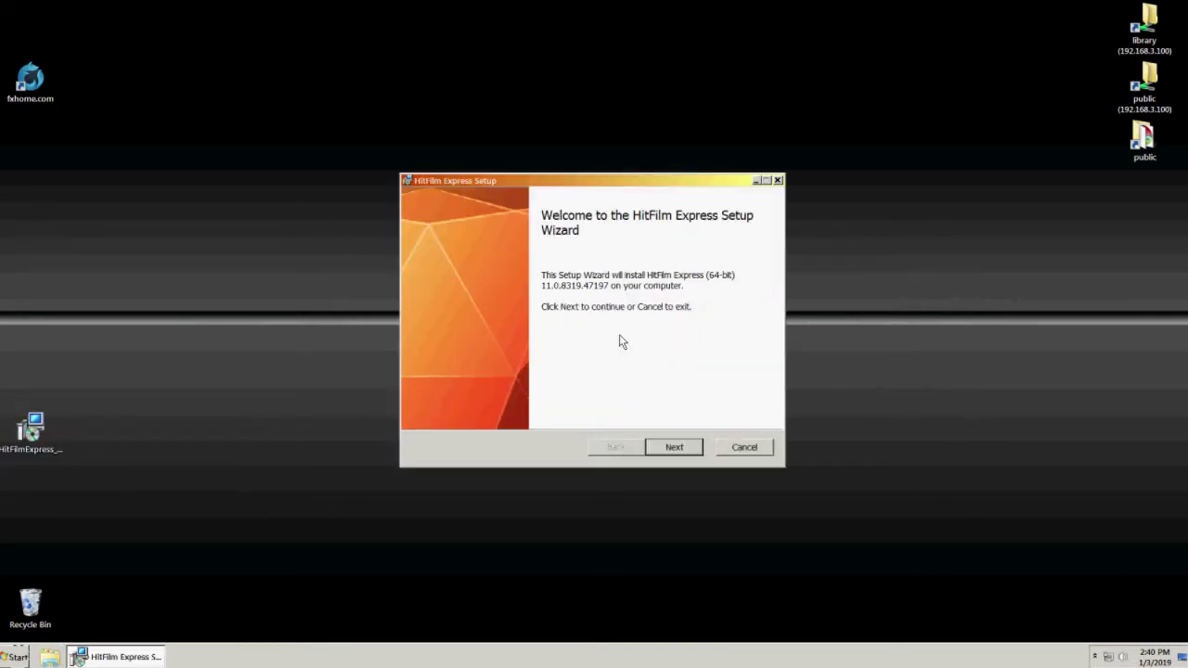
left_click(677, 447)
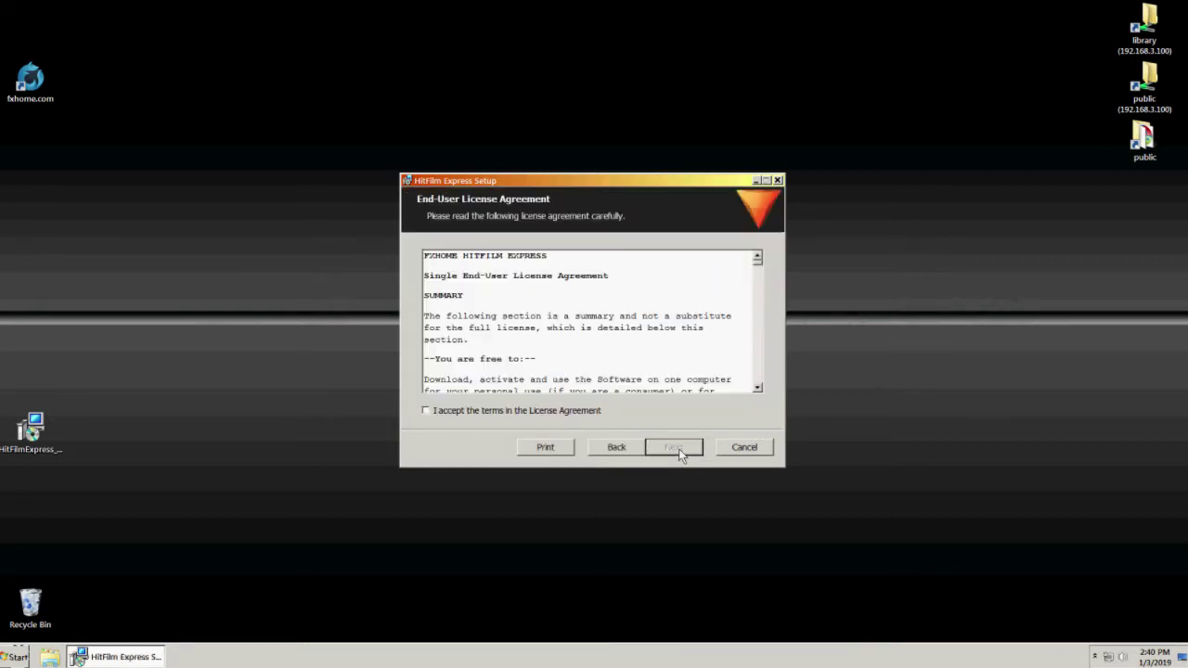
left_click(508, 411)
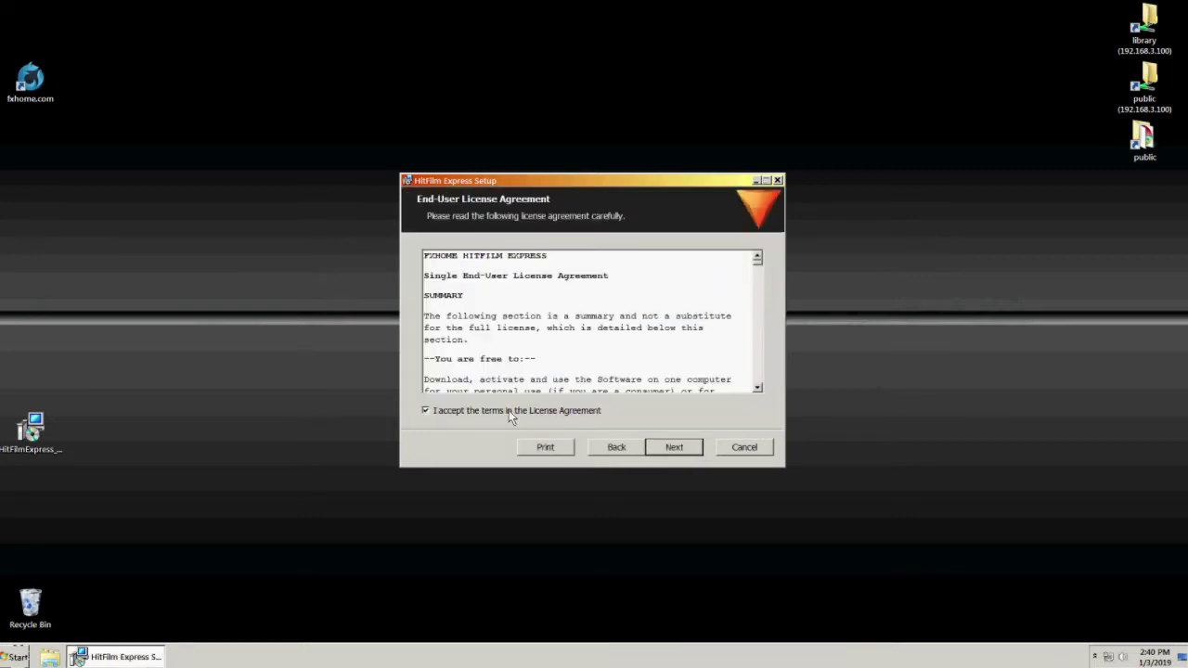
left_click(677, 449)
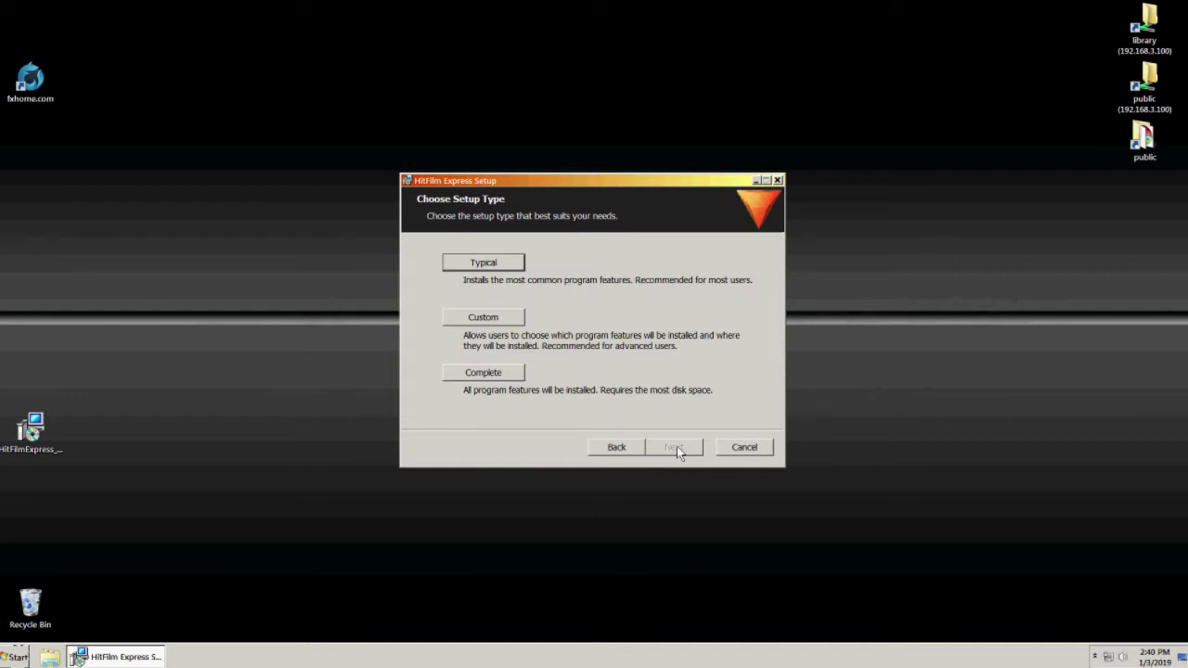
- Choose a Custom setup keeping all four features and install
left_click(466, 317)
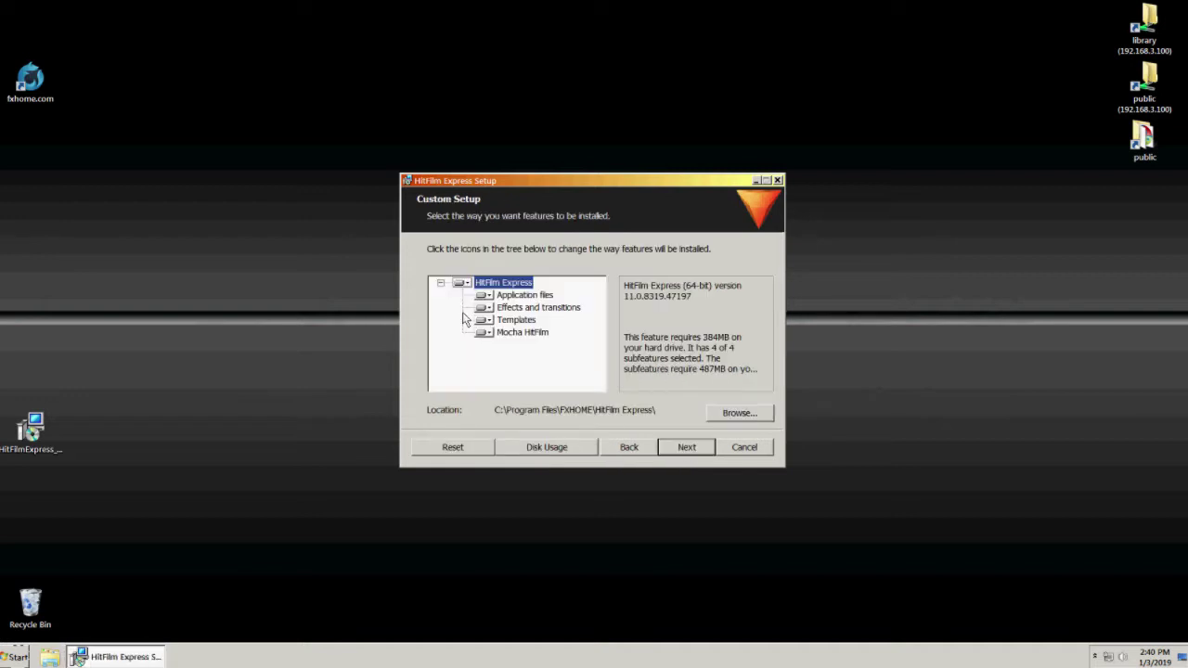
left_click(695, 446)
left_click(684, 447)
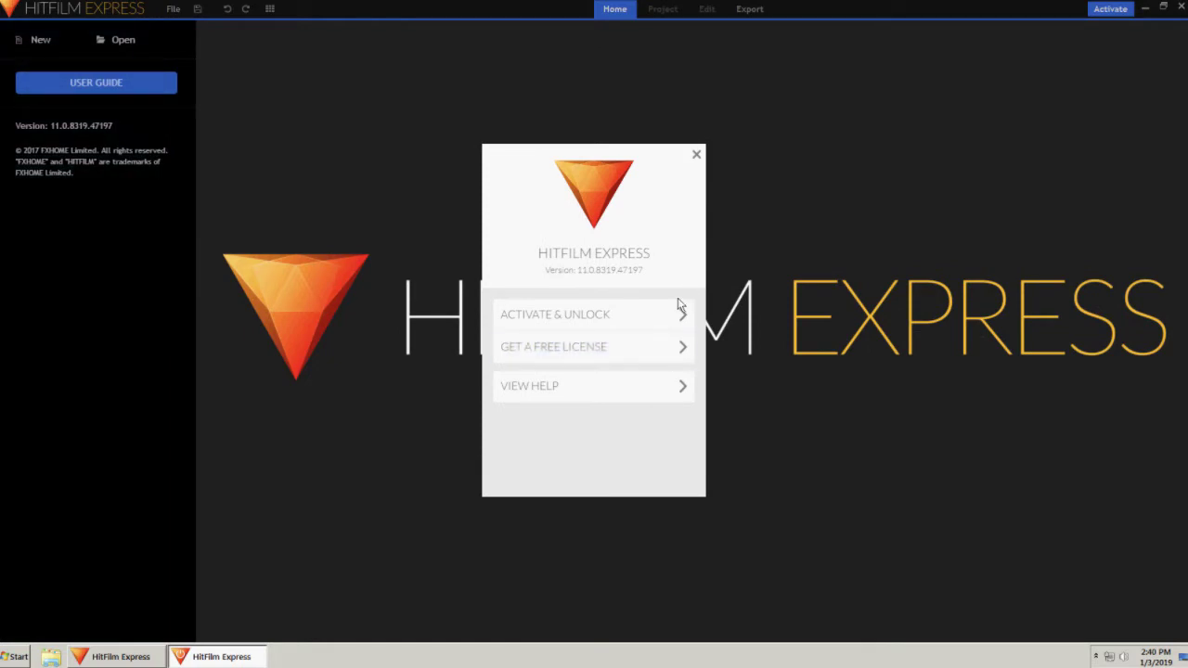
- Activate & Unlock with the pasted account e-mail and password, log in, and close the restart prompt
left_click(683, 316)
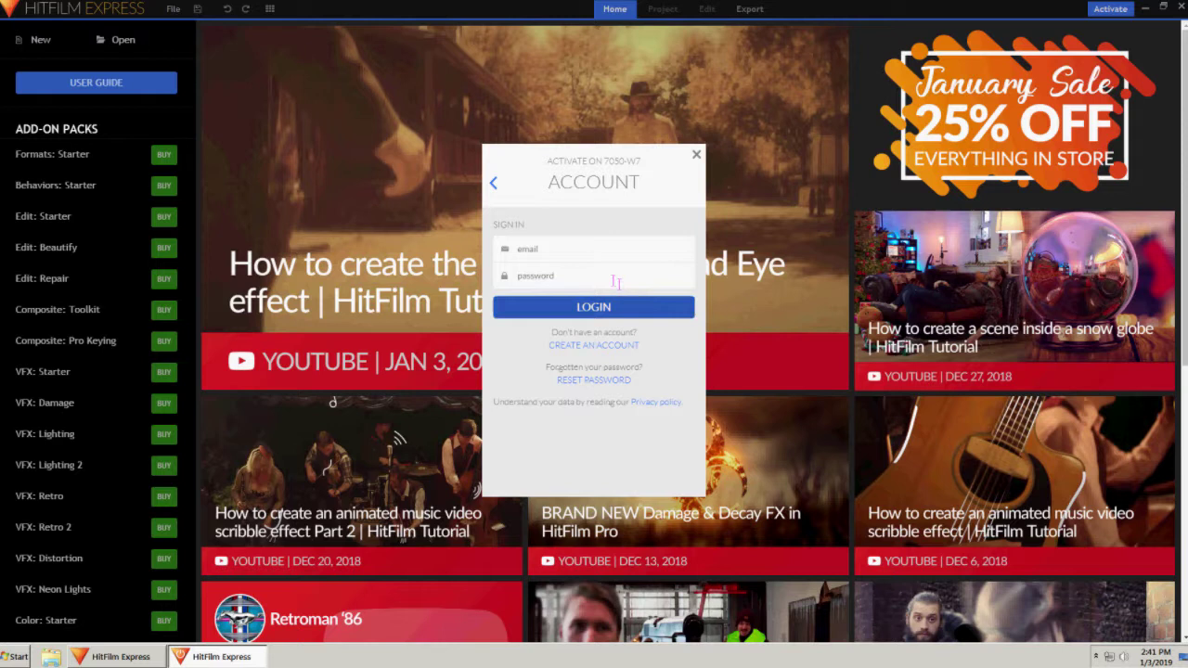
left_click(556, 249)
key("ctrl+v")
left_click(527, 275)
key("ctrl+v")
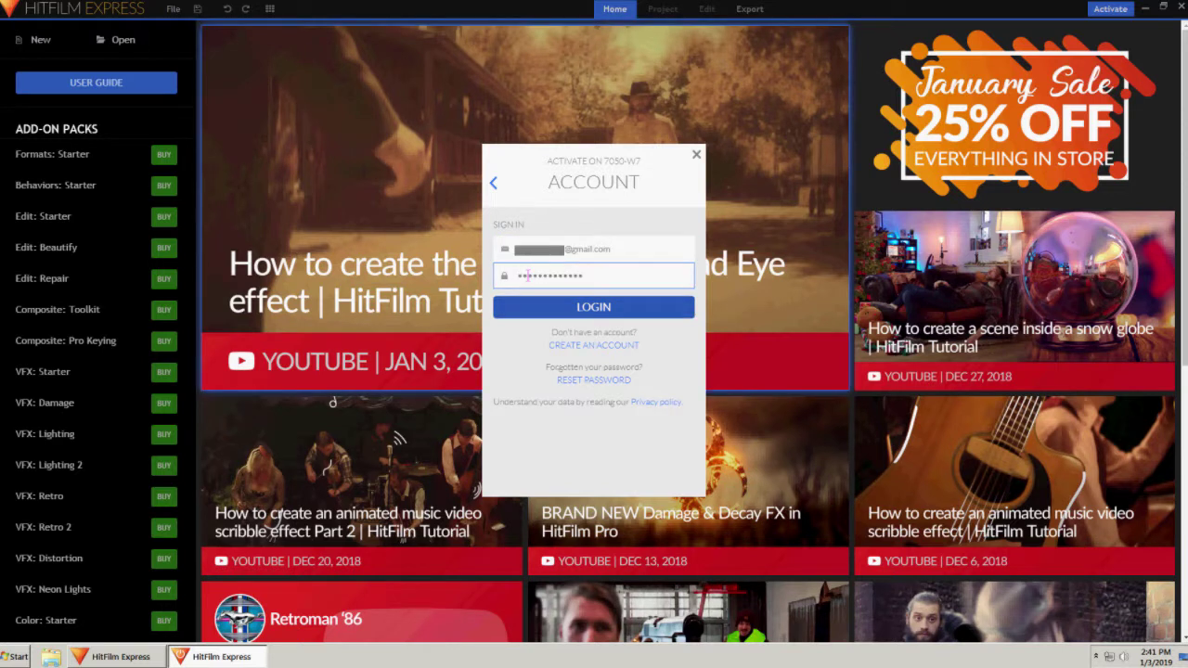
left_click(586, 308)
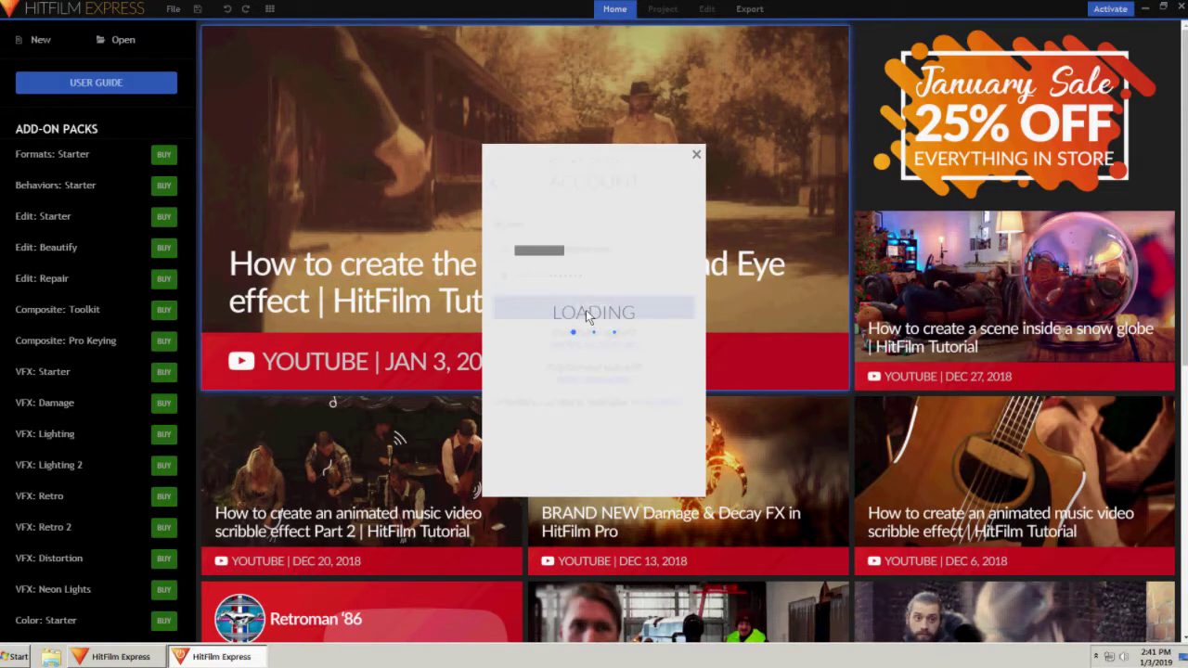
left_click(601, 346)
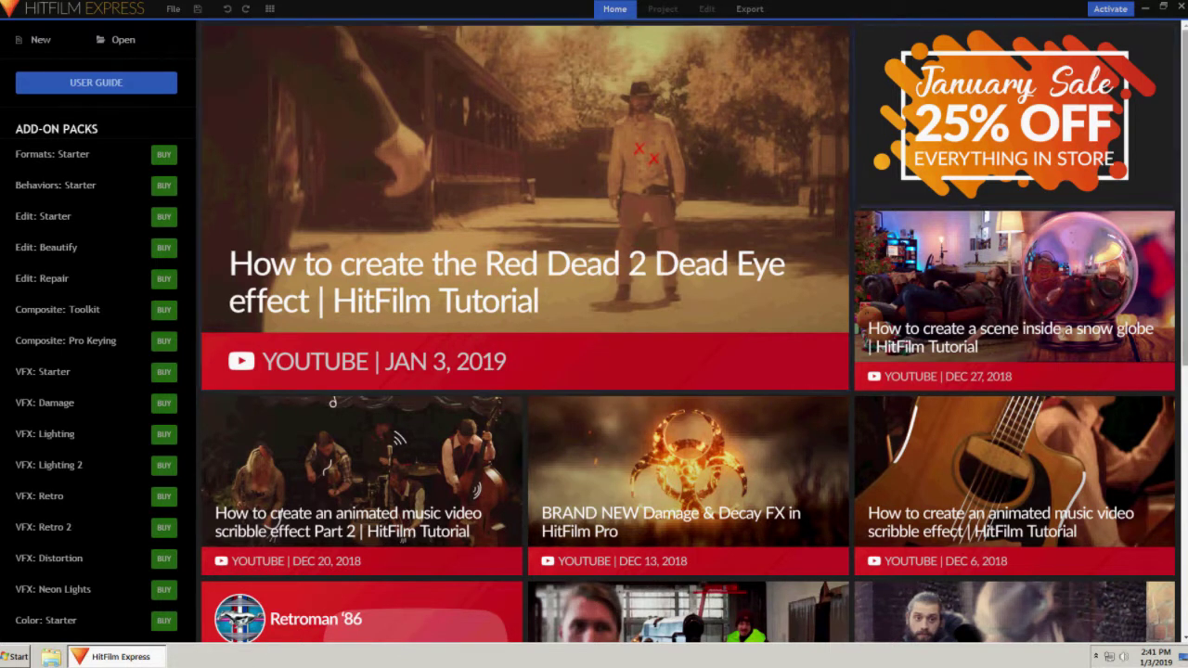
- Close HitFilm, create a desktop shortcut from the Start menu entry, and relaunch from it
left_click(1180, 7)
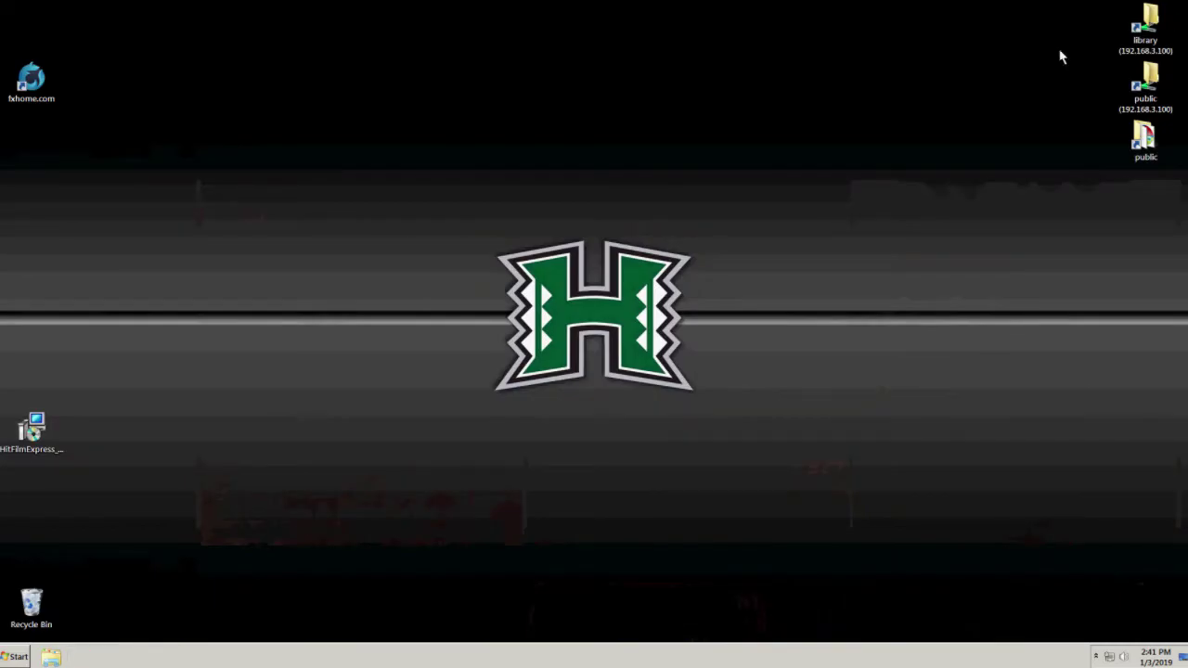
left_click(16, 656)
left_click_drag(47, 555, 73, 257)
left_click(88, 267)
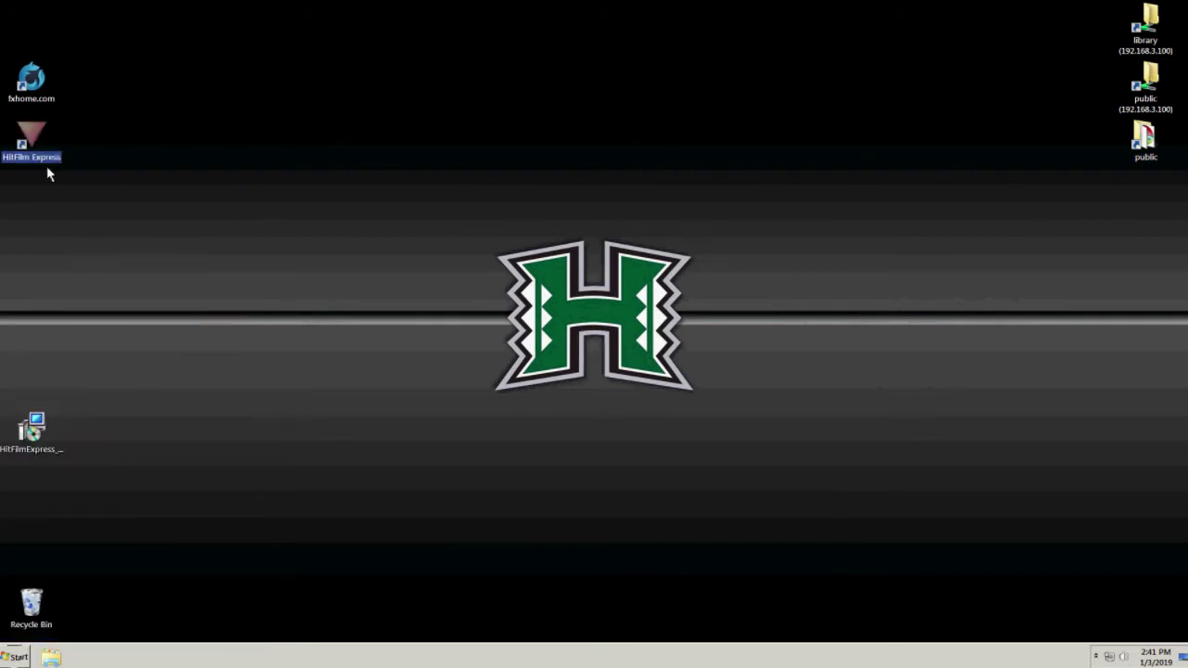
double_click(37, 137)
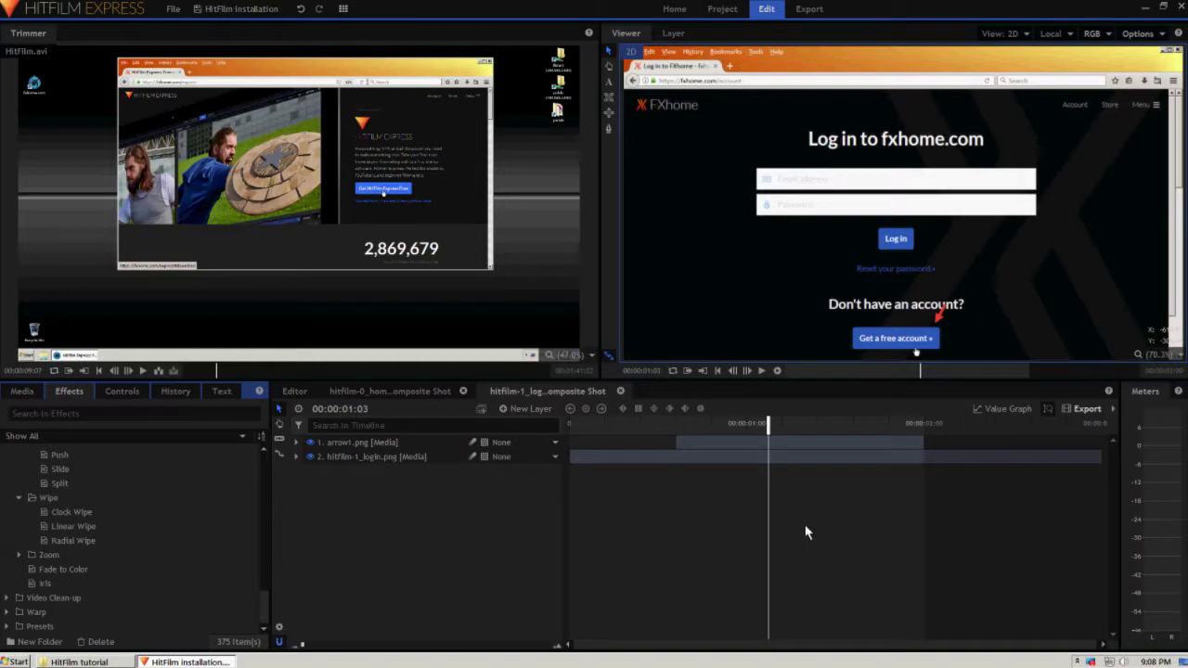
- Scrub the login composite shot to about 19 seconds and the Editor timeline to 00:00:23:10
left_click_drag(767, 427, 726, 456)
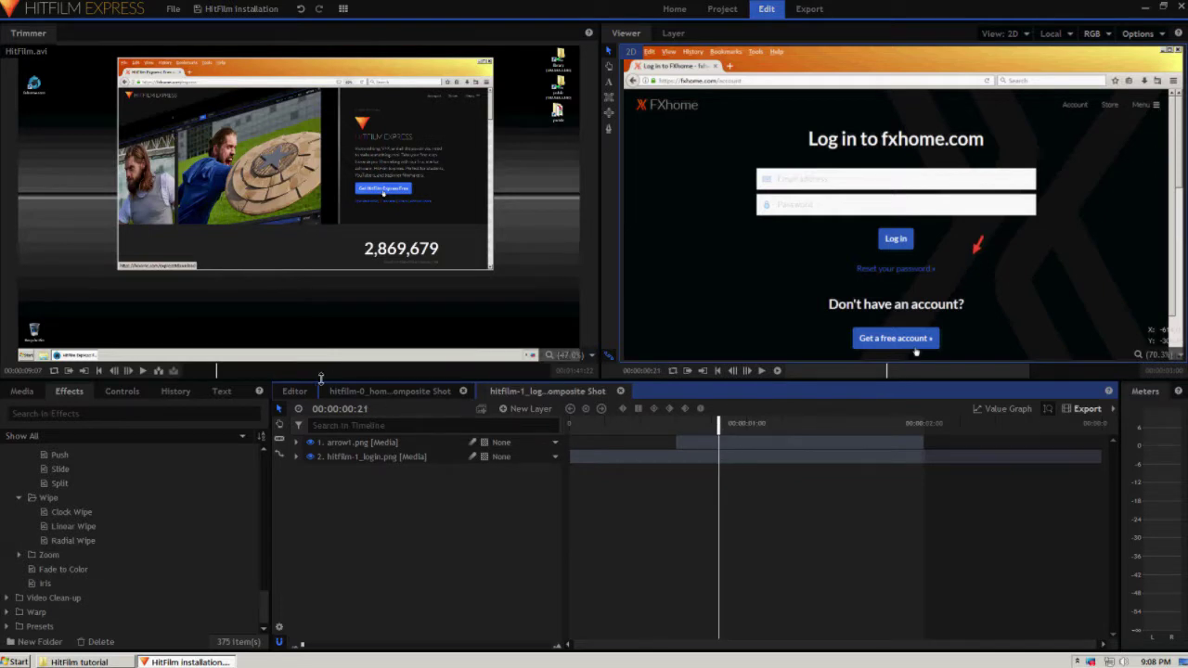
left_click(295, 391)
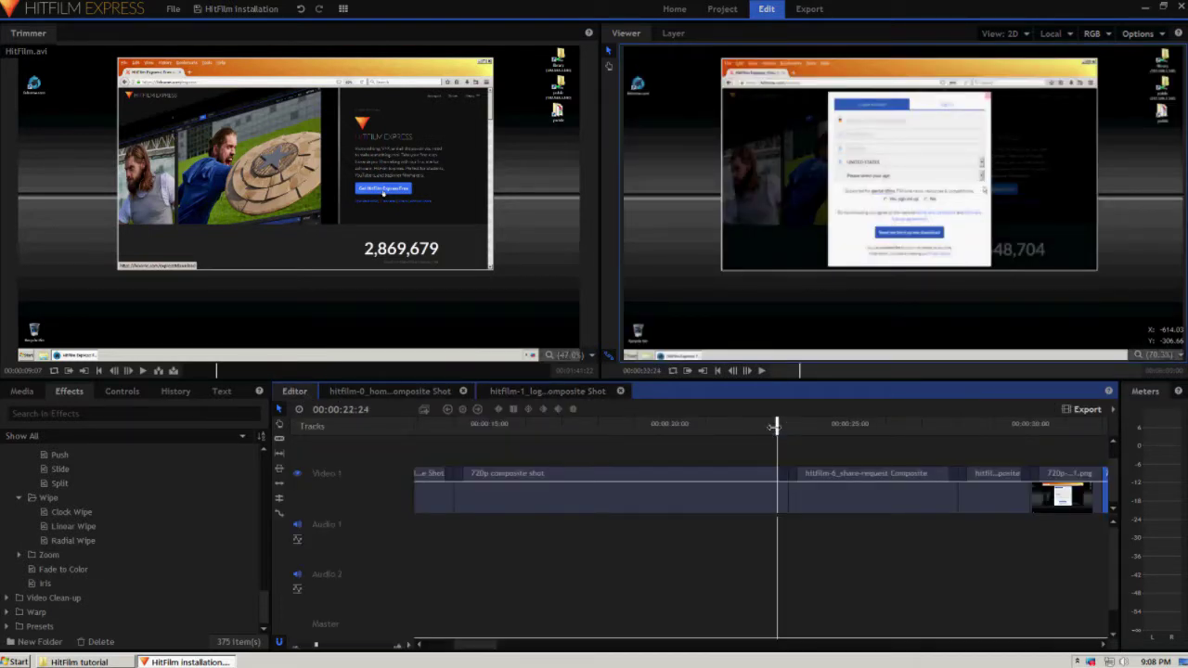
left_click_drag(776, 426, 797, 435)
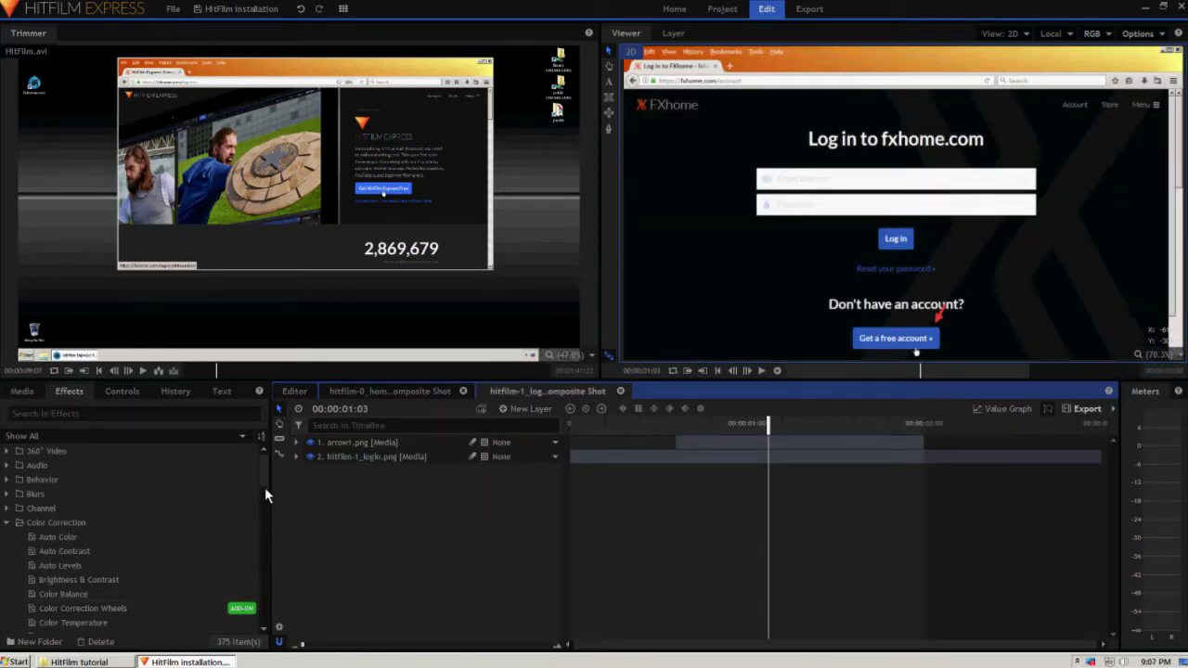